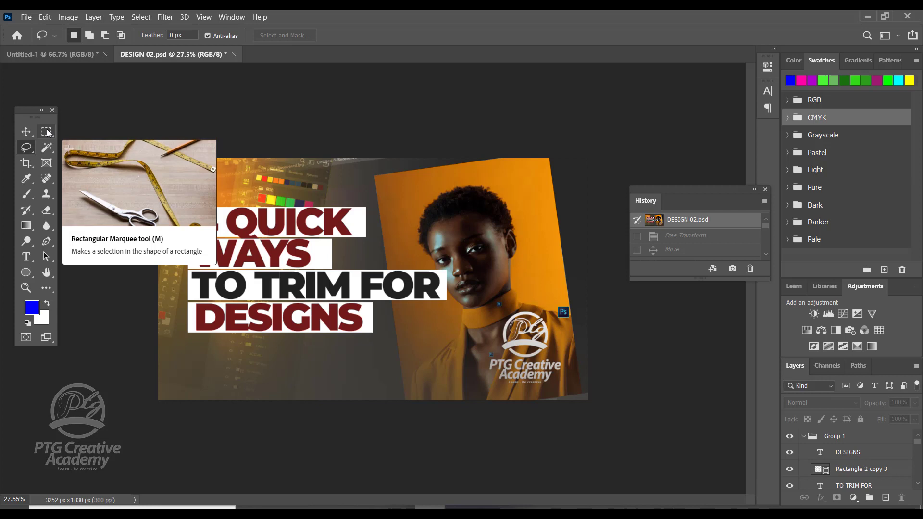
# Examine the tool variants grouped with the Rectangular Marquee, Lasso, Crop and Magic Wand tools
pyautogui.click(45, 132)
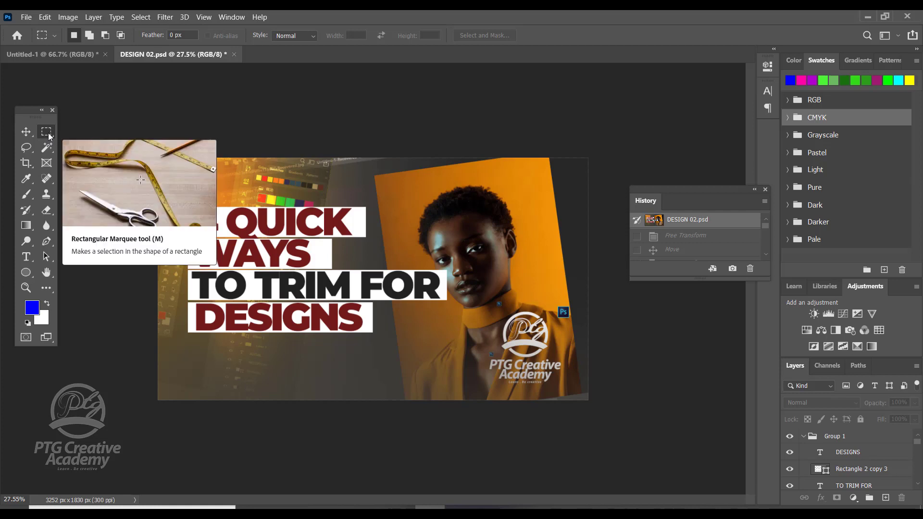
pyautogui.rightClick(49, 136)
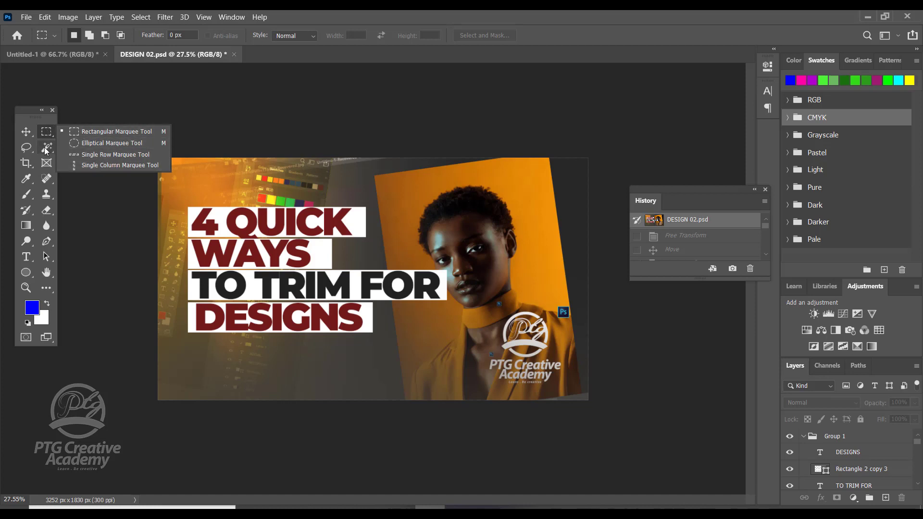
pyautogui.click(28, 149)
pyautogui.rightClick(29, 151)
pyautogui.click(26, 165)
pyautogui.rightClick(27, 166)
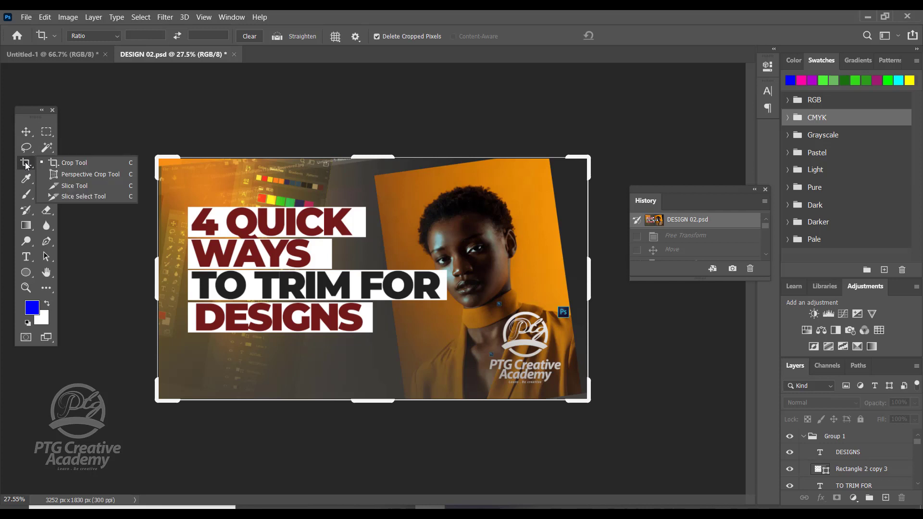
pyautogui.click(46, 147)
pyautogui.rightClick(47, 147)
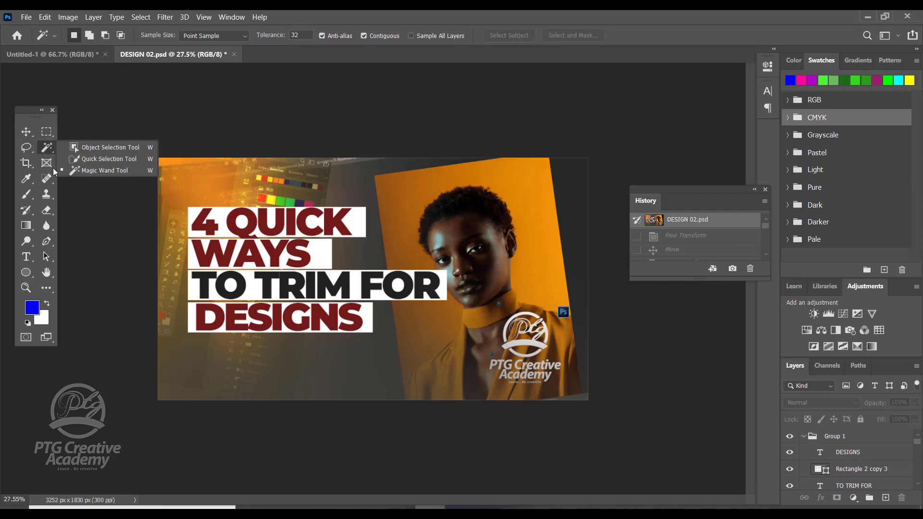
pyautogui.click(47, 133)
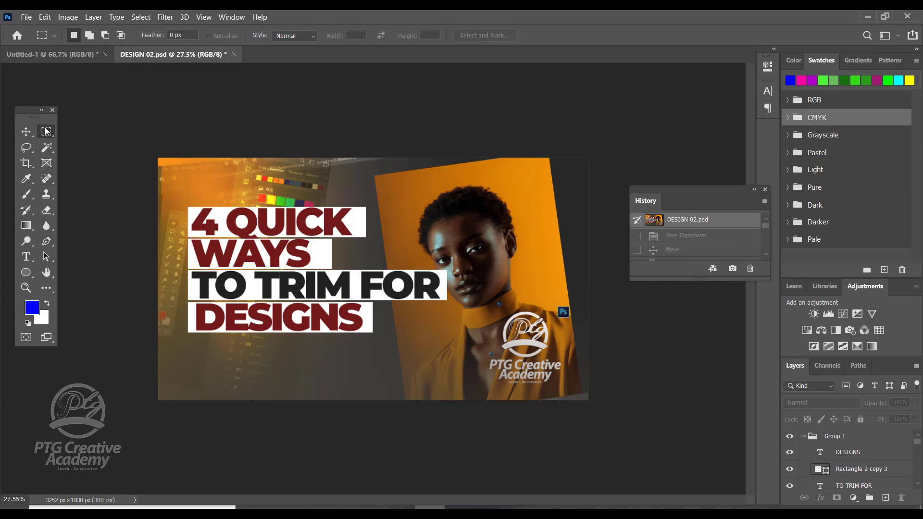
pyautogui.rightClick(47, 131)
pyautogui.click(46, 131)
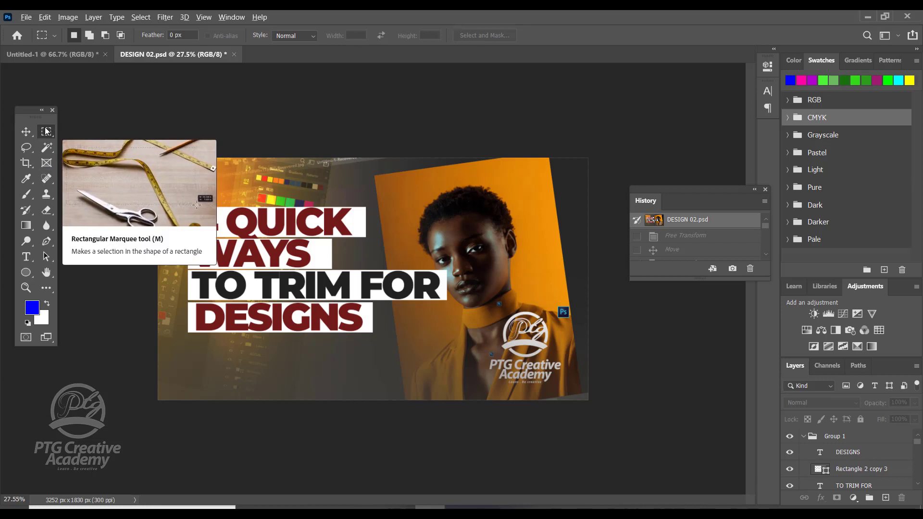
# Cycle through the Rectangular, Elliptical, Single Row and Single Column Marquee tools
pyautogui.hotkey('shift', 'm')
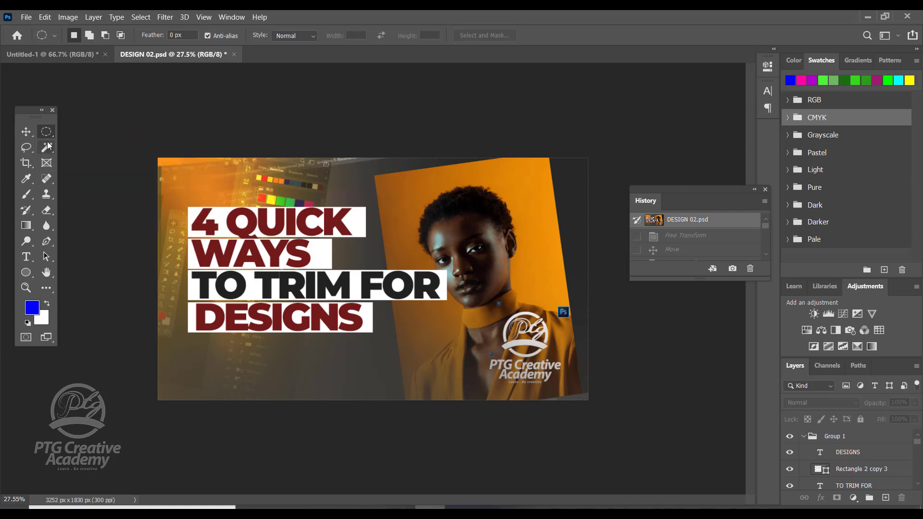
pyautogui.keyDown('alt'); pyautogui.click(47, 134); pyautogui.keyUp('alt')
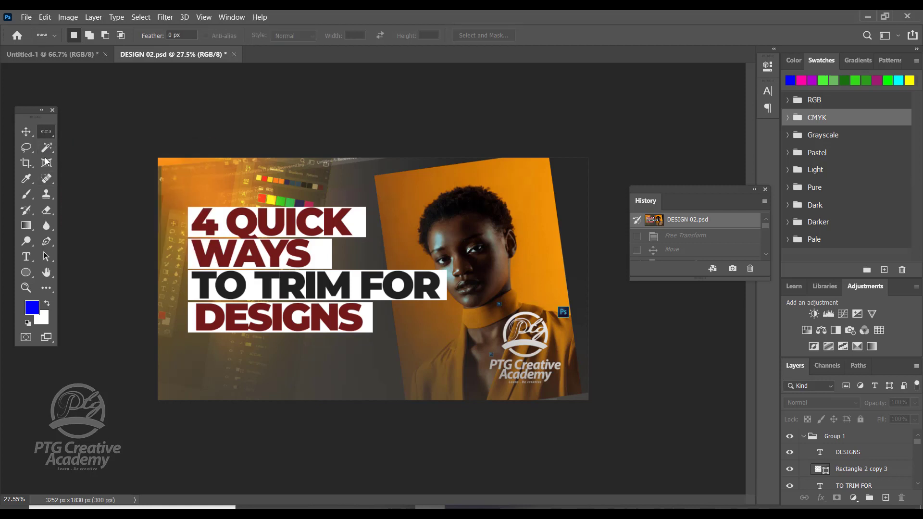
pyautogui.keyDown('alt'); pyautogui.click(49, 134); pyautogui.keyUp('alt')
pyautogui.keyDown('alt'); pyautogui.click(49, 135); pyautogui.keyUp('alt')
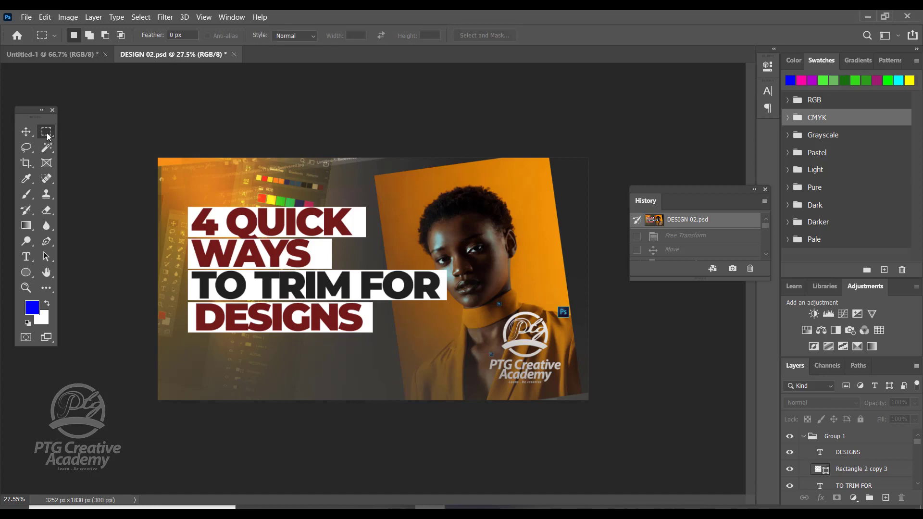
pyautogui.keyDown('alt'); pyautogui.click(49, 135); pyautogui.keyUp('alt')
pyautogui.rightClick(51, 134)
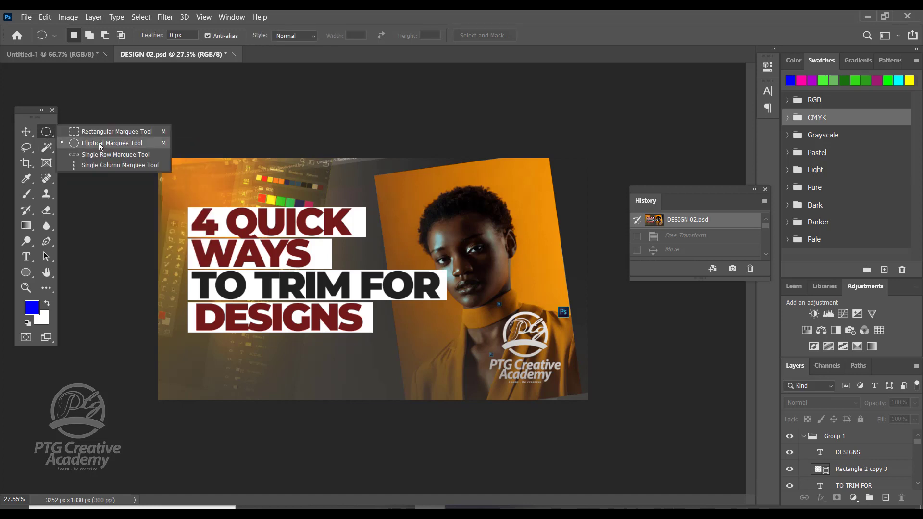
pyautogui.click(47, 133)
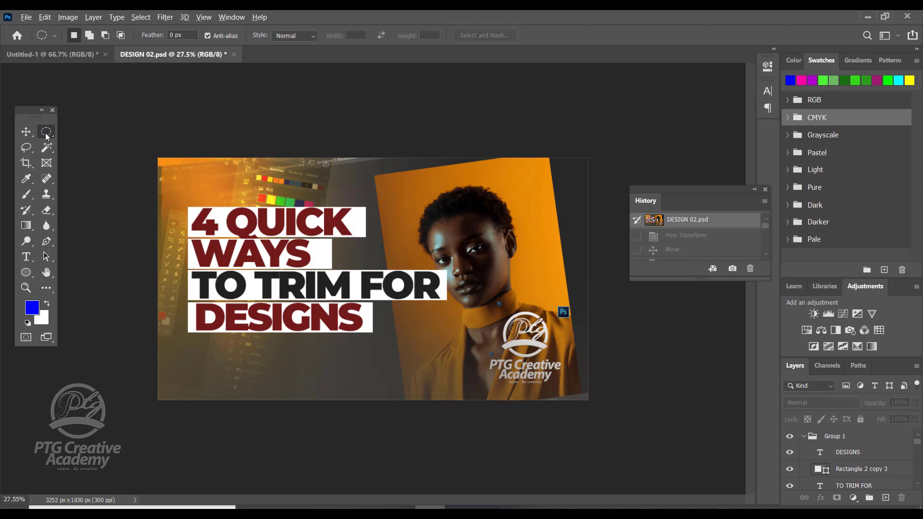
pyautogui.keyDown('alt'); pyautogui.click(46, 133); pyautogui.keyUp('alt')
pyautogui.keyDown('alt'); pyautogui.click(46, 133); pyautogui.keyUp('alt')
pyautogui.keyDown('alt'); pyautogui.click(46, 134); pyautogui.keyUp('alt')
pyautogui.keyDown('alt'); pyautogui.click(47, 133); pyautogui.keyUp('alt')
pyautogui.keyDown('alt'); pyautogui.click(47, 133); pyautogui.keyUp('alt')
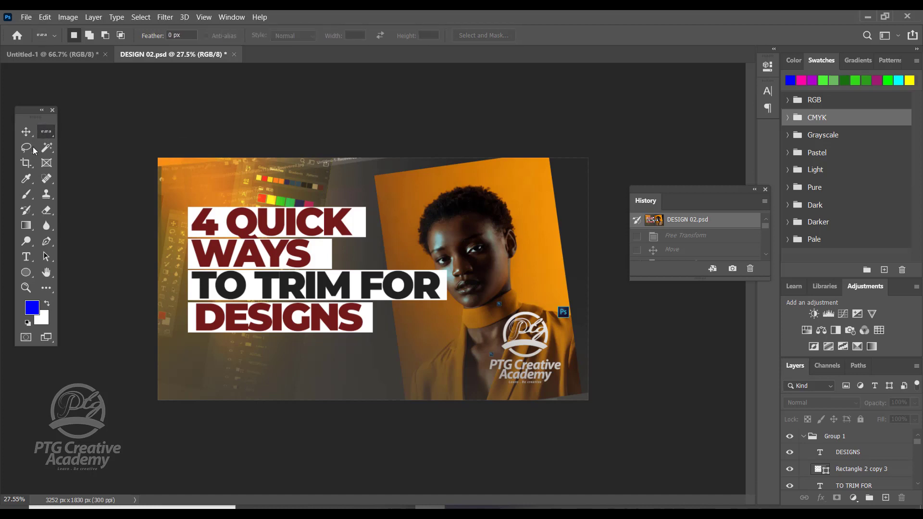
# Switch the lasso slot to Polygonal Lasso and the wand slot to Object Selection, and return the marquee slot to Rectangular Marquee
pyautogui.keyDown('alt'); pyautogui.click(31, 148); pyautogui.keyUp('alt')
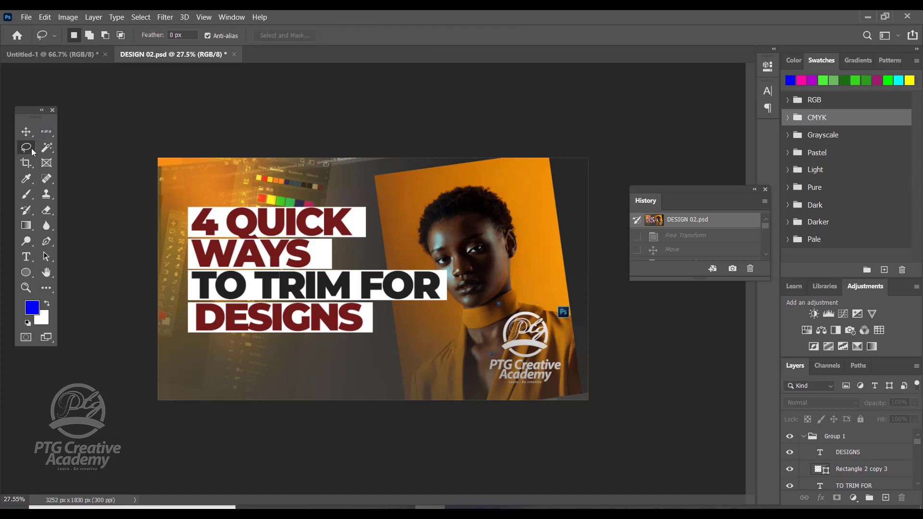
pyautogui.click(46, 150)
pyautogui.keyDown('alt'); pyautogui.click(46, 134); pyautogui.keyUp('alt')
pyautogui.keyDown('alt'); pyautogui.click(46, 135); pyautogui.keyUp('alt')
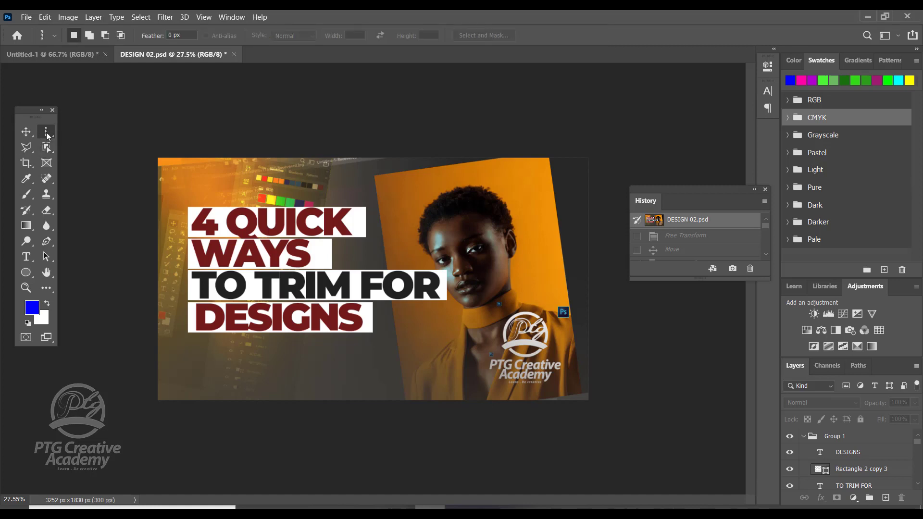
pyautogui.keyDown('alt'); pyautogui.click(47, 135); pyautogui.keyUp('alt')
pyautogui.keyDown('alt'); pyautogui.click(47, 134); pyautogui.keyUp('alt')
pyautogui.keyDown('alt'); pyautogui.click(47, 135); pyautogui.keyUp('alt')
pyautogui.keyDown('alt'); pyautogui.click(47, 134); pyautogui.keyUp('alt')
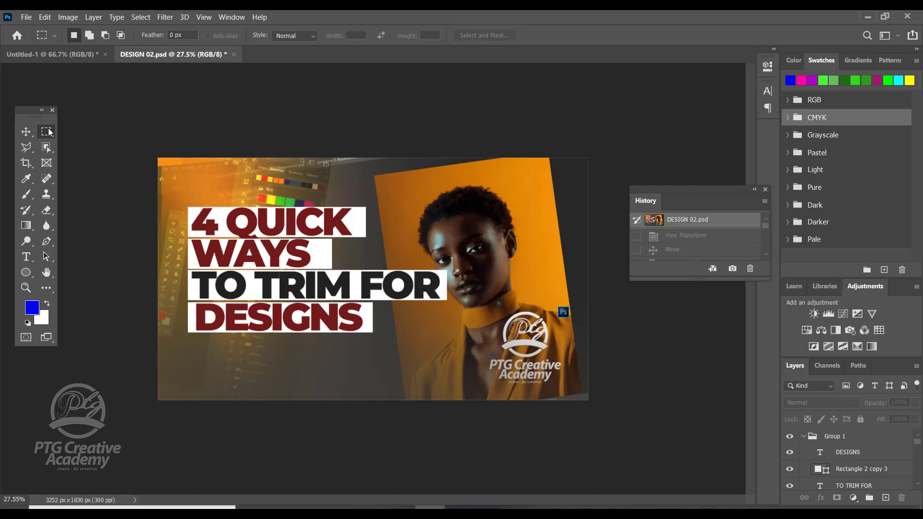
# Open the image "women-fashion-portraits-emotion - UNSPLASH.jpg" from the PHOTOS folder of PROJECT 2
pyautogui.click(26, 133)
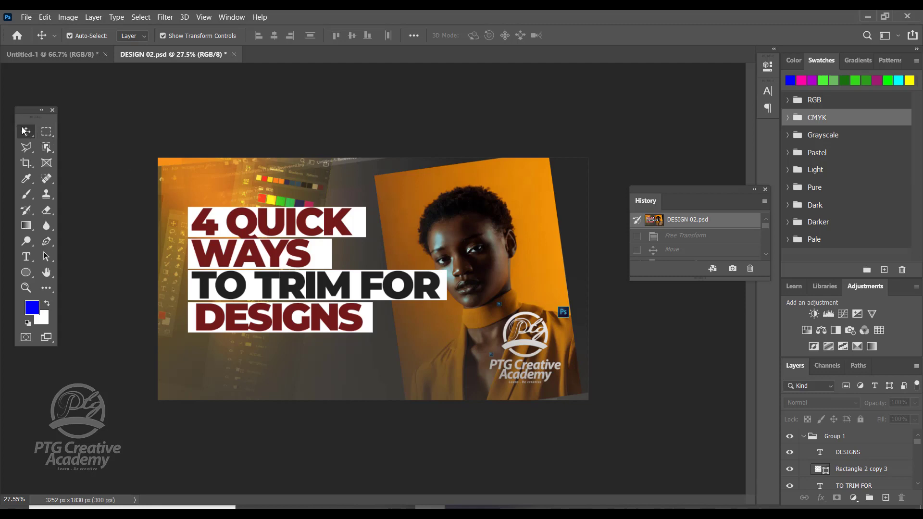
pyautogui.click(25, 18)
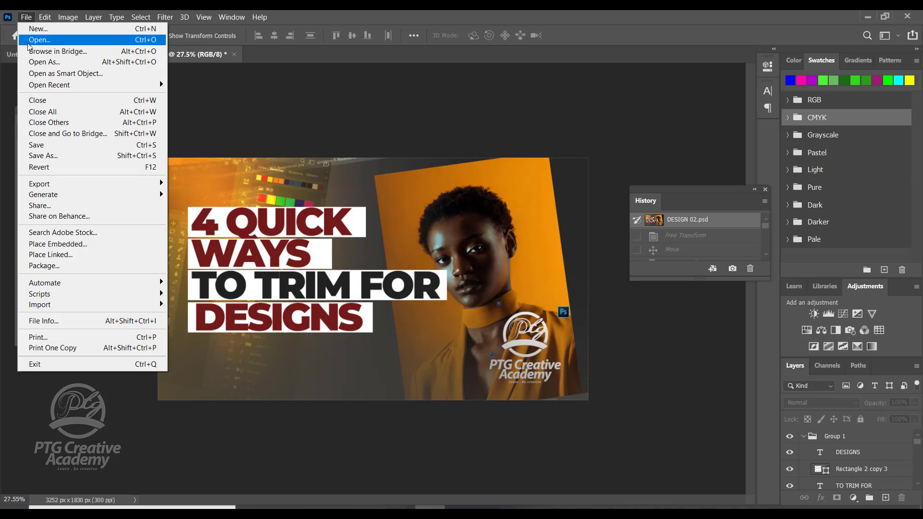
pyautogui.click(32, 41)
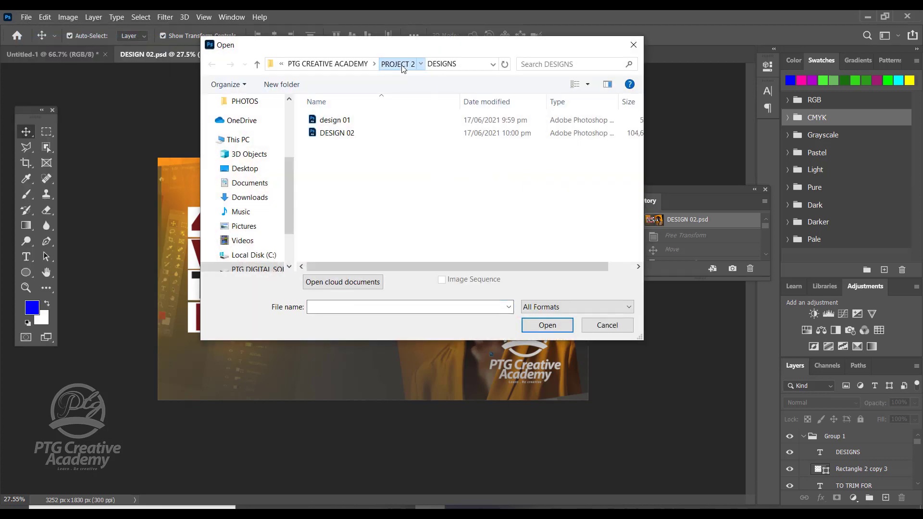
pyautogui.click(397, 64)
pyautogui.click(349, 134)
pyautogui.doubleClick(349, 134)
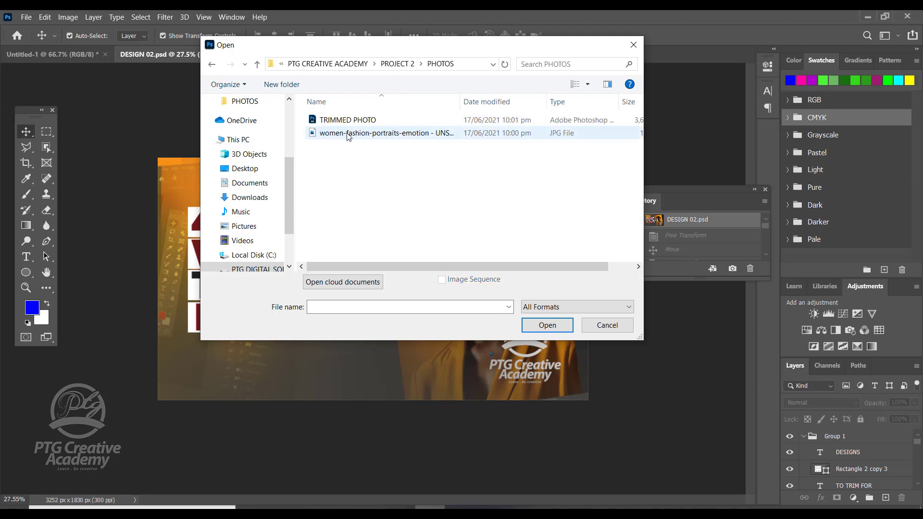
pyautogui.doubleClick(349, 133)
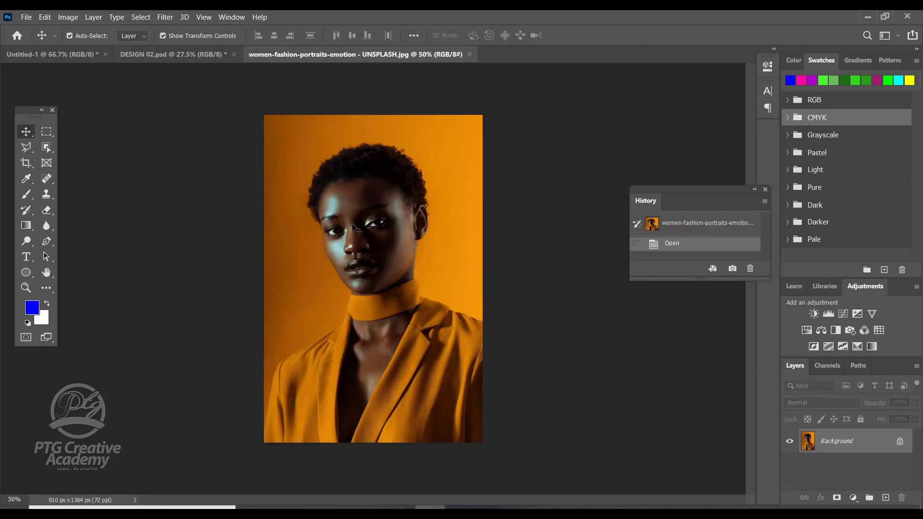
pyautogui.click(187, 55)
pyautogui.click(368, 55)
# Practise drawing, shifting and clearing rectangular marquee selections around the woman's head and shoulders
pyautogui.click(45, 131)
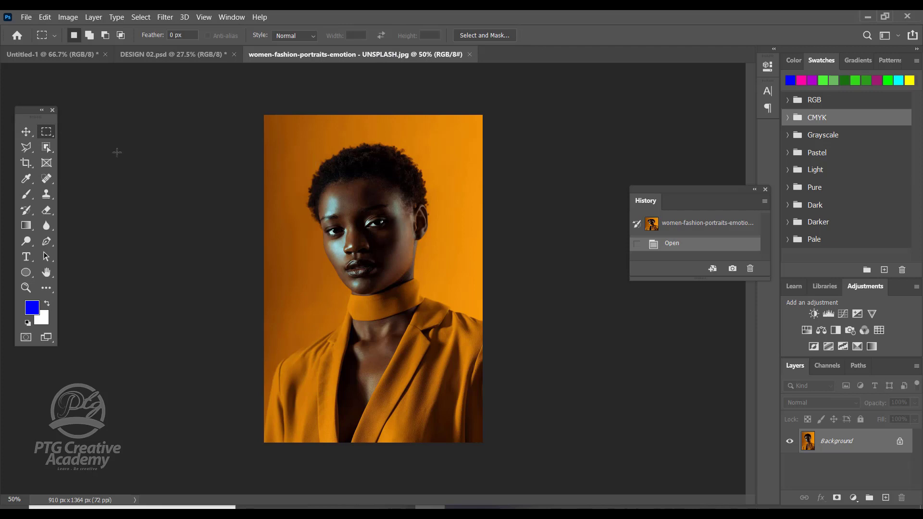
pyautogui.moveTo(305, 152); pyautogui.dragTo(456, 351)
pyautogui.moveTo(404, 278); pyautogui.dragTo(396, 270)
pyautogui.hotkey('ctrl', 'd')
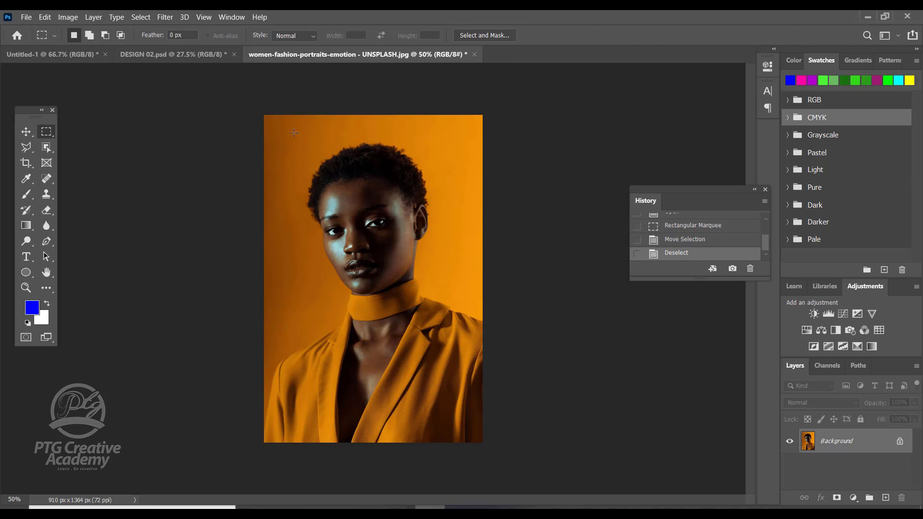
pyautogui.moveTo(293, 132); pyautogui.dragTo(449, 345)
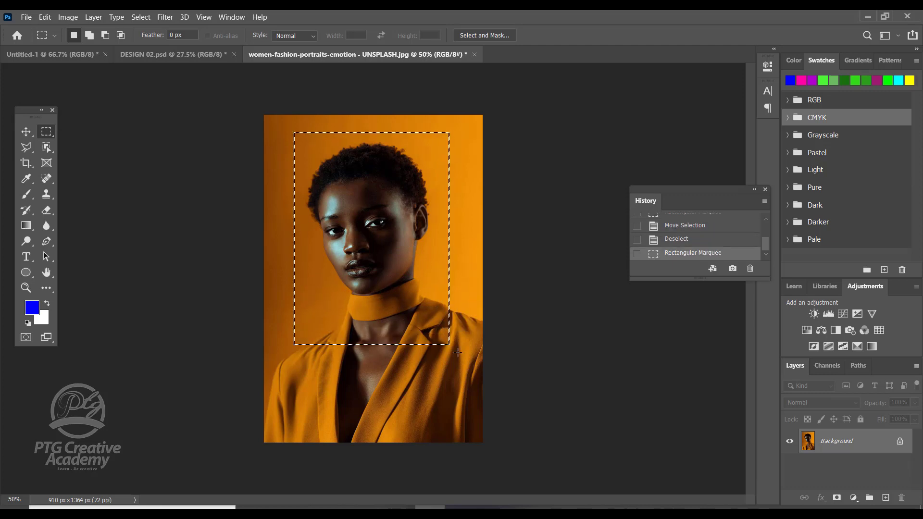
pyautogui.hotkey('ctrl', 'd')
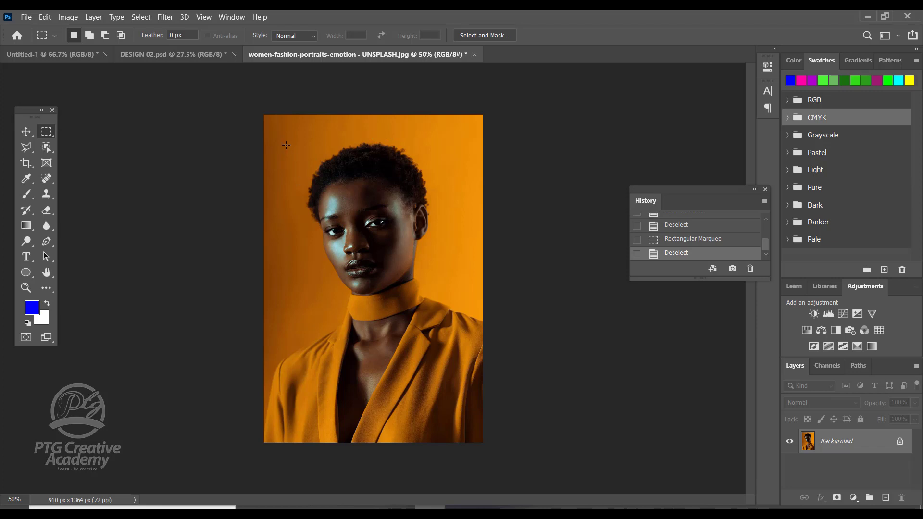
# Select the woman's head and shoulders with the Rectangular Marquee tool and copy the selection with Layer Via Copy
pyautogui.moveTo(287, 136); pyautogui.dragTo(448, 351)
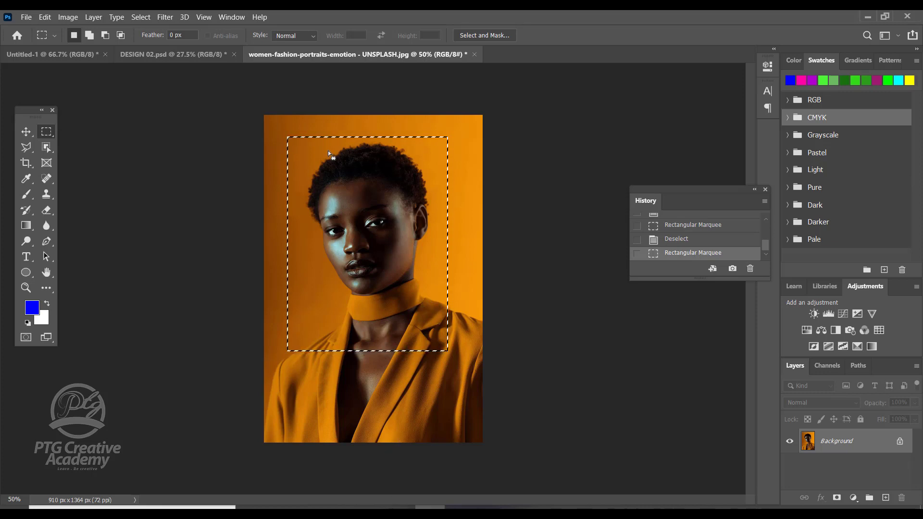
pyautogui.rightClick(371, 197)
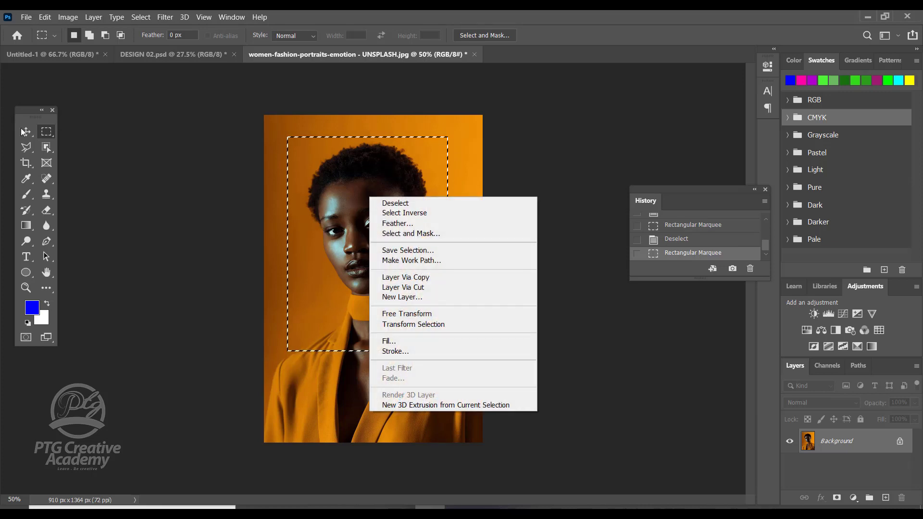
pyautogui.rightClick(391, 166)
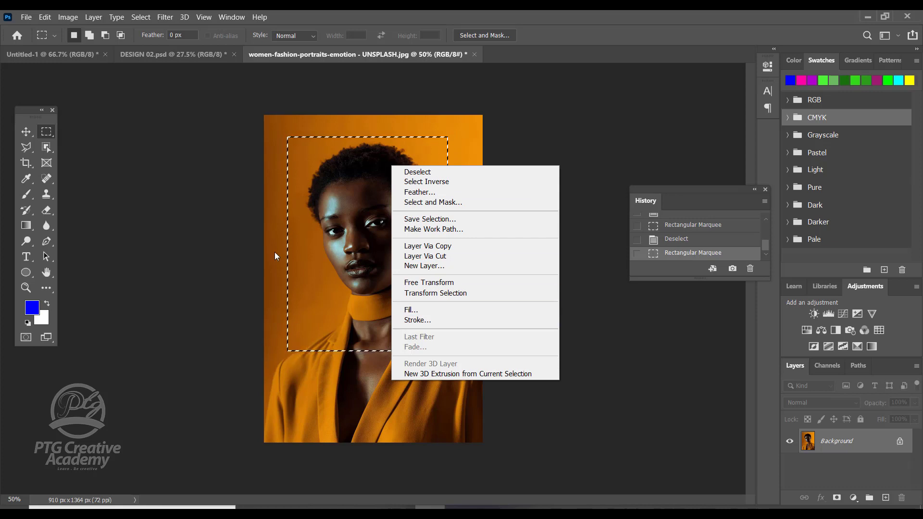
pyautogui.click(438, 247)
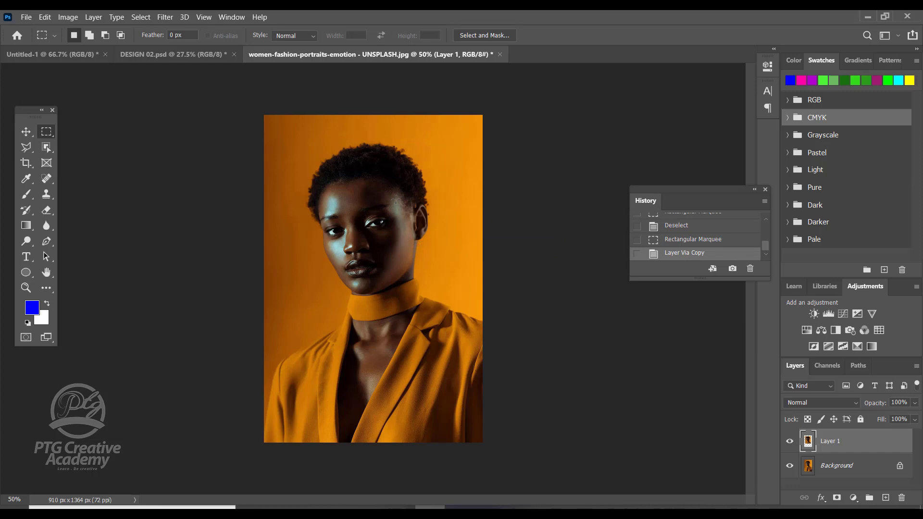
# Use the Move tool to offset the copied head-and-shoulders layer slightly down and to the right of the original
pyautogui.click(27, 134)
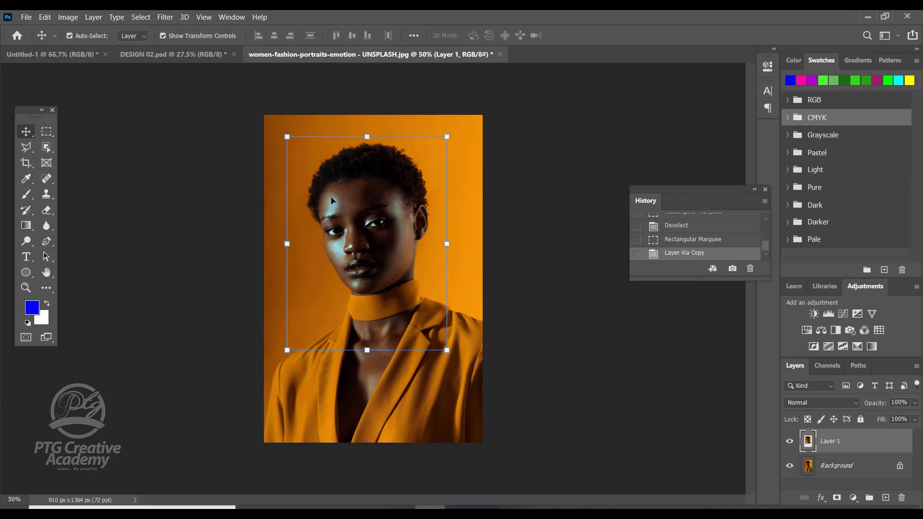
pyautogui.click(45, 137)
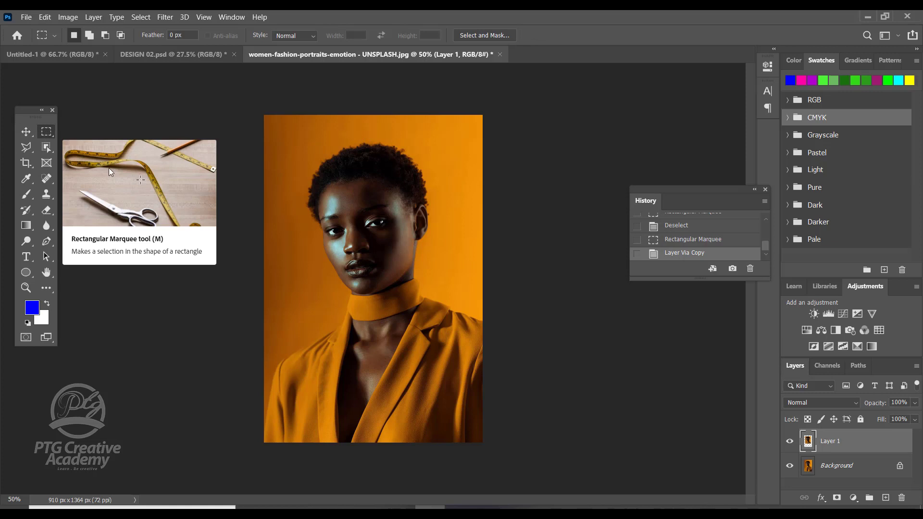
pyautogui.rightClick(50, 131)
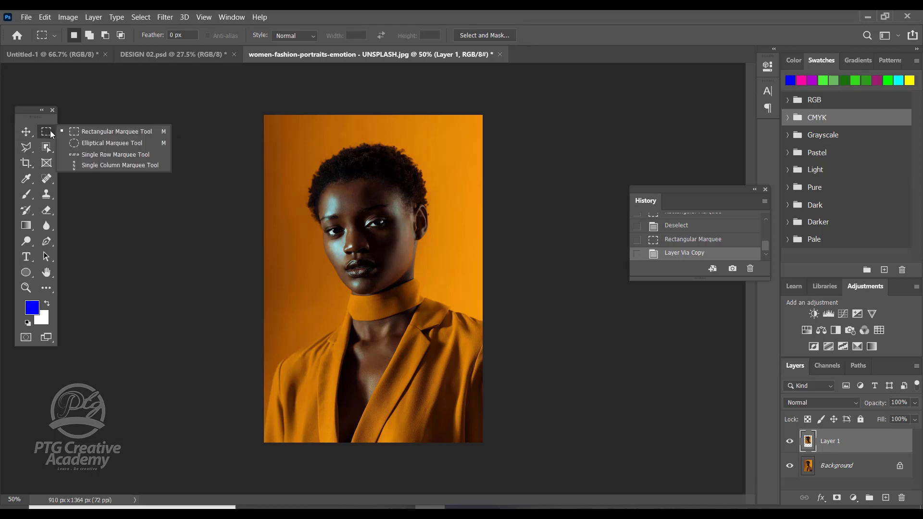
pyautogui.click(120, 132)
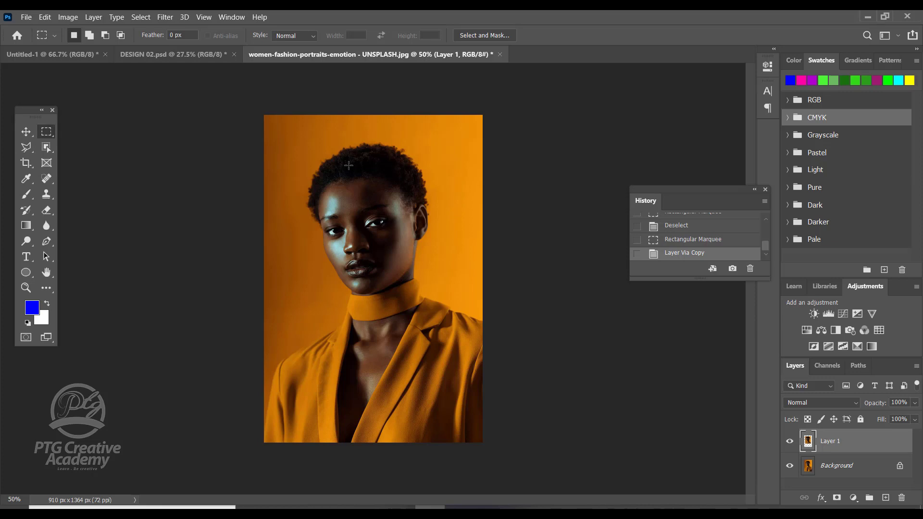
pyautogui.press('v')
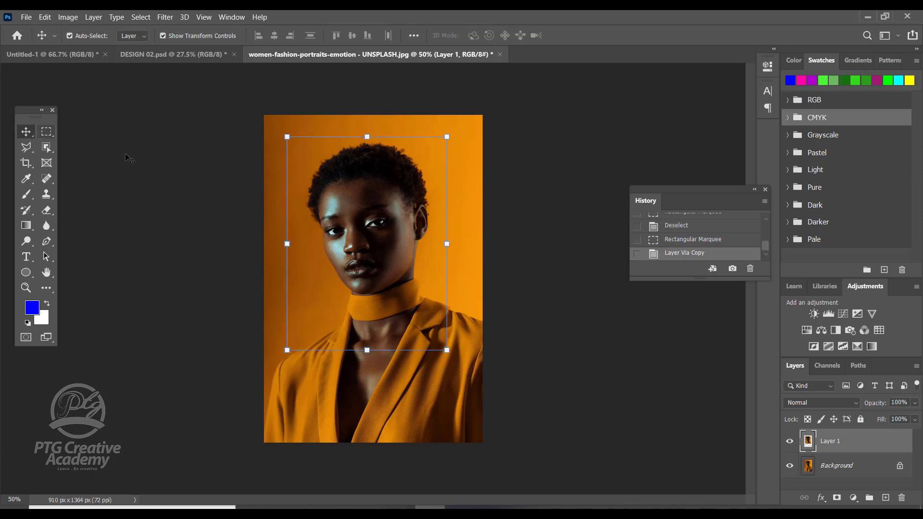
pyautogui.moveTo(420, 203); pyautogui.dragTo(343, 206)
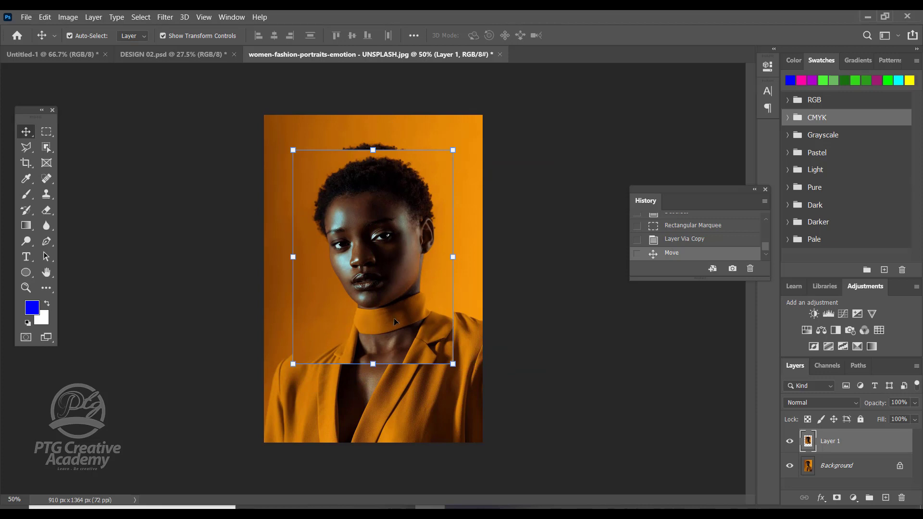
pyautogui.moveTo(400, 246); pyautogui.dragTo(359, 191)
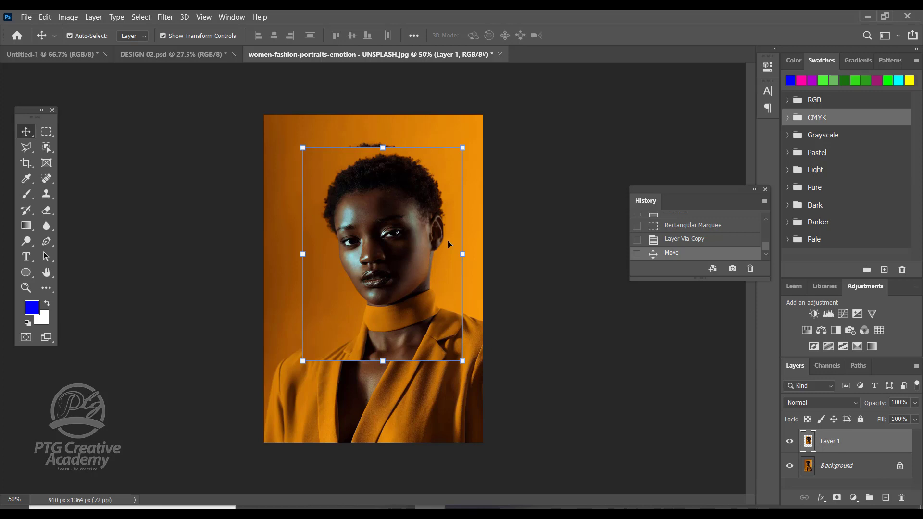
pyautogui.click(47, 131)
pyautogui.rightClick(47, 132)
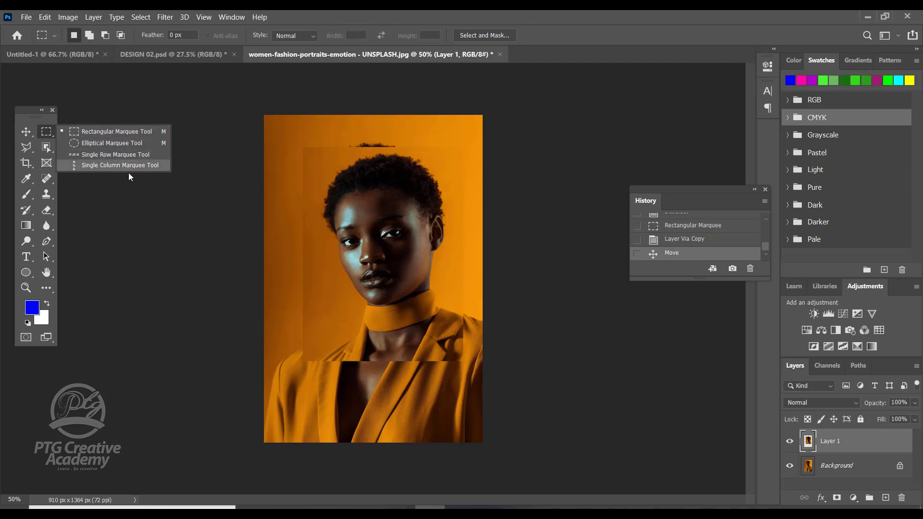
pyautogui.click(45, 134)
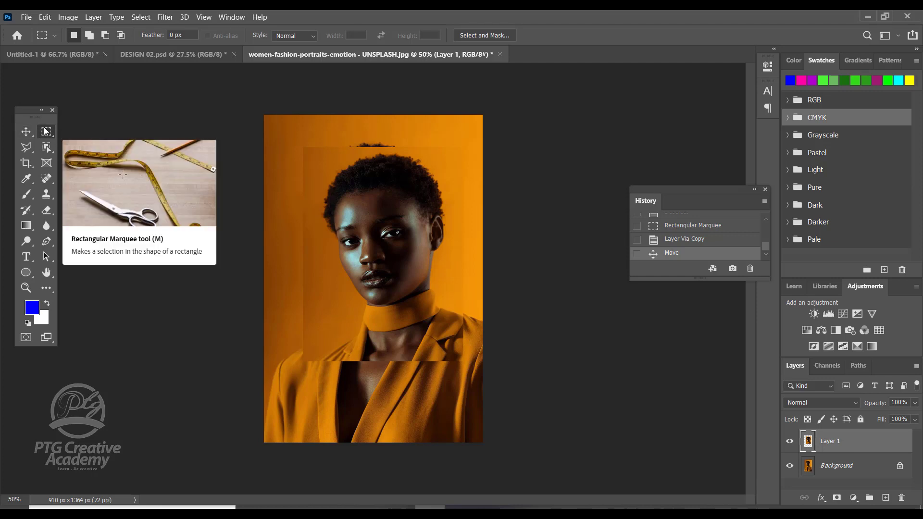
# Shift the copied head-and-shoulders layer closer to the original and toggle Layer 1's visibility to compare them
pyautogui.click(26, 132)
pyautogui.moveTo(354, 194)
pyautogui.mouseDown()
pyautogui.moveTo(335, 187)
pyautogui.moveTo(363, 181)
pyautogui.moveTo(382, 162)
pyautogui.moveTo(380, 208)
pyautogui.moveTo(351, 209)
pyautogui.mouseUp()
pyautogui.click(789, 442)
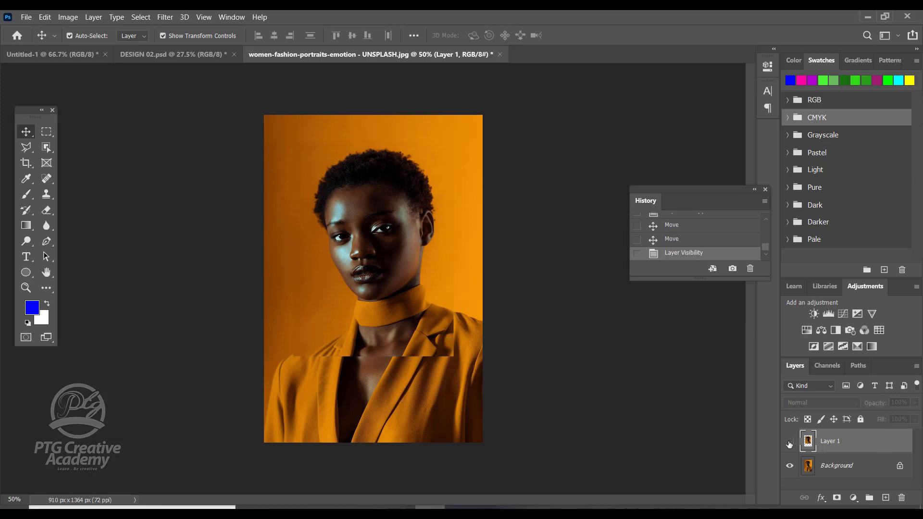
pyautogui.click(790, 442)
pyautogui.click(790, 442)
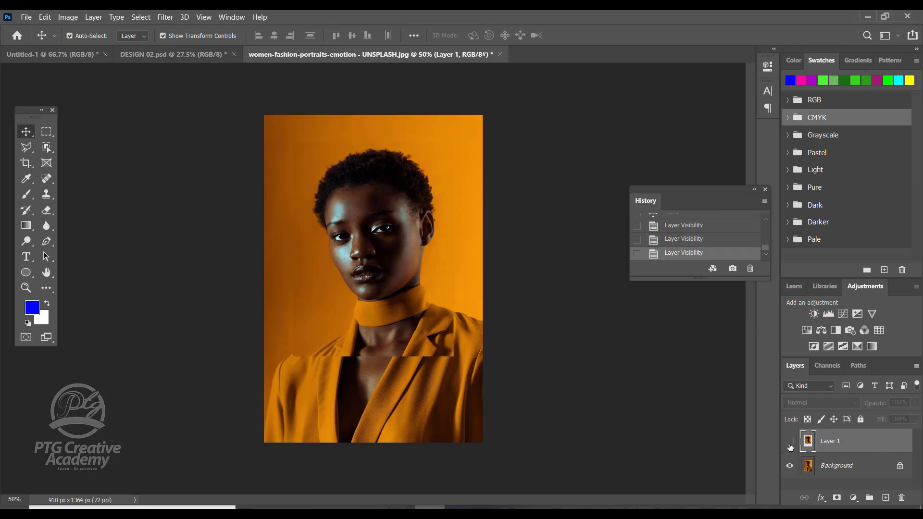
pyautogui.click(790, 442)
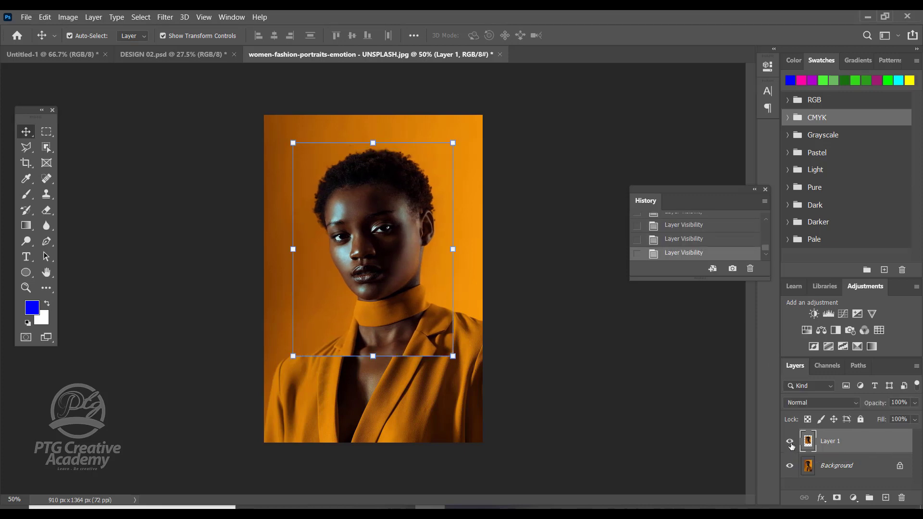
# Move the rectangular copy on Layer 1 to the photo's lower-right corner, compare it with the original, and hide the layer
pyautogui.moveTo(405, 288); pyautogui.dragTo(457, 375)
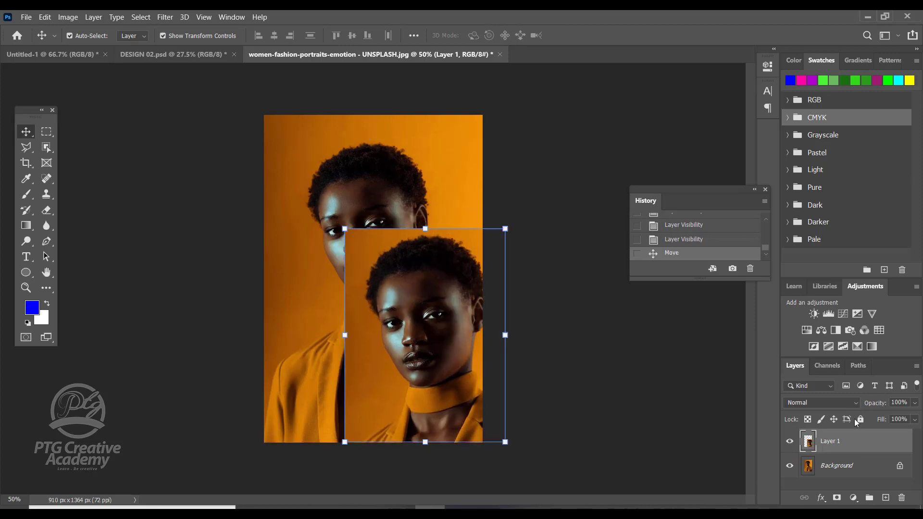
pyautogui.click(789, 442)
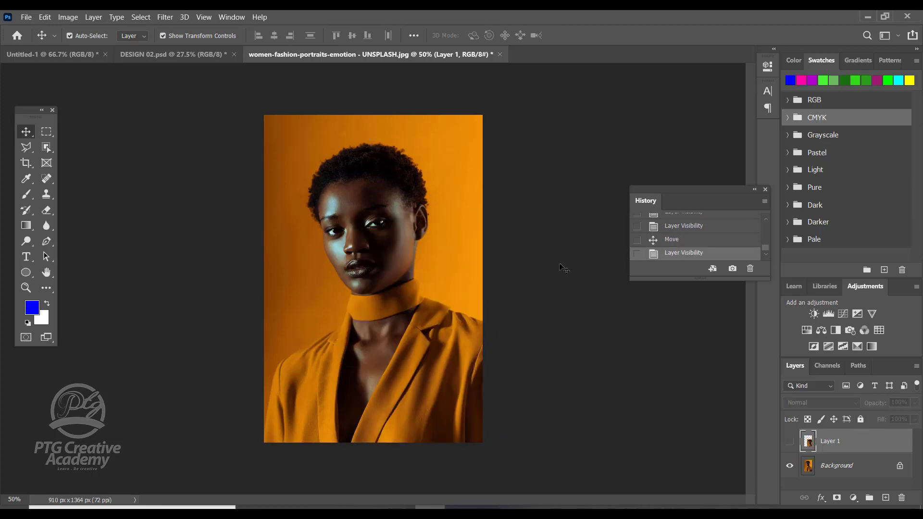
pyautogui.click(789, 443)
pyautogui.click(790, 443)
pyautogui.click(790, 443)
pyautogui.click(790, 444)
pyautogui.click(791, 445)
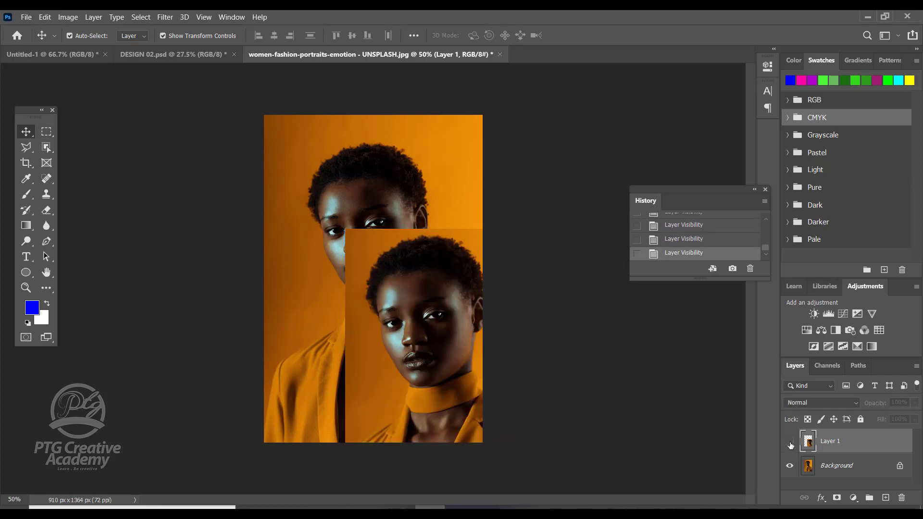
pyautogui.click(790, 445)
pyautogui.click(791, 445)
pyautogui.click(791, 445)
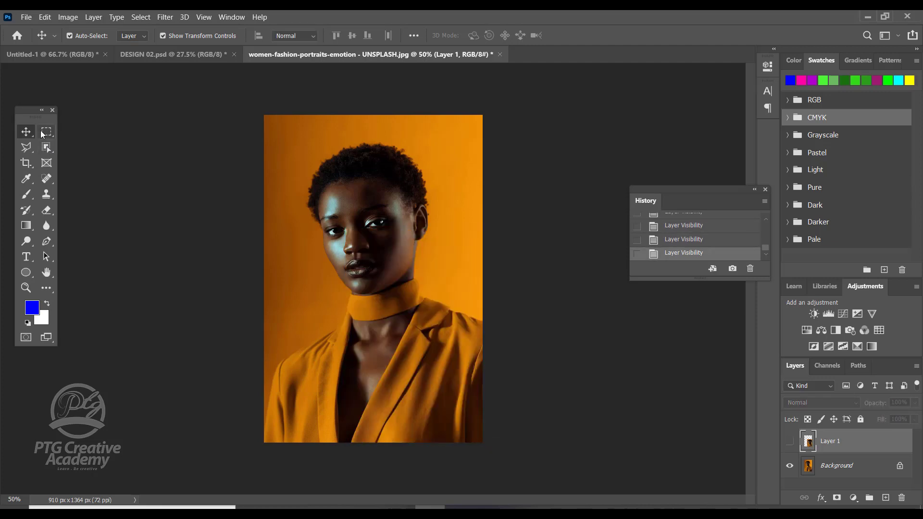
# Draw a circular selection with the Elliptical Marquee tool and position it around the woman's head and neck
pyautogui.click(46, 131)
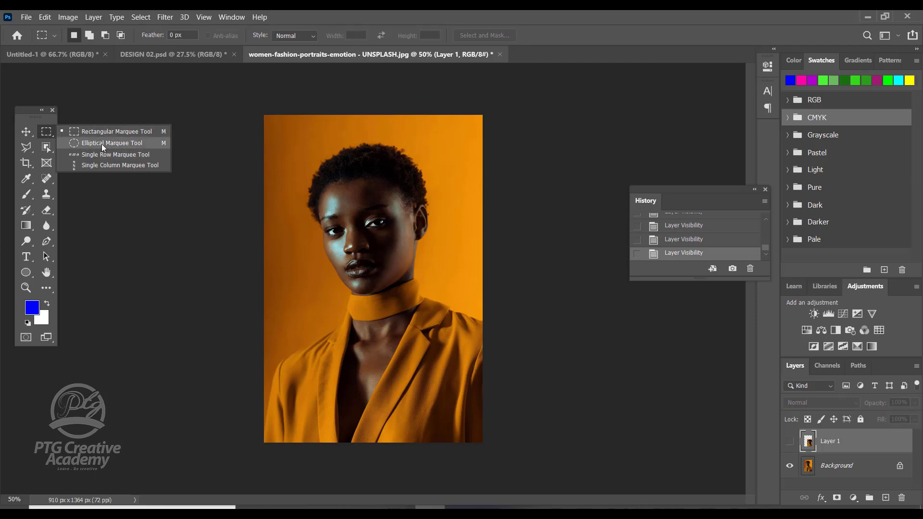
pyautogui.click(88, 143)
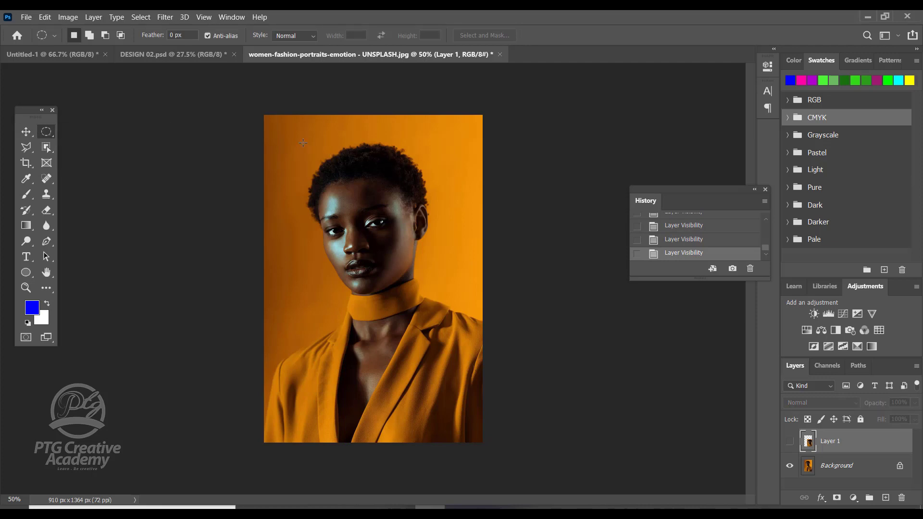
pyautogui.moveTo(303, 142); pyautogui.dragTo(504, 367)
pyautogui.moveTo(424, 241); pyautogui.dragTo(391, 229)
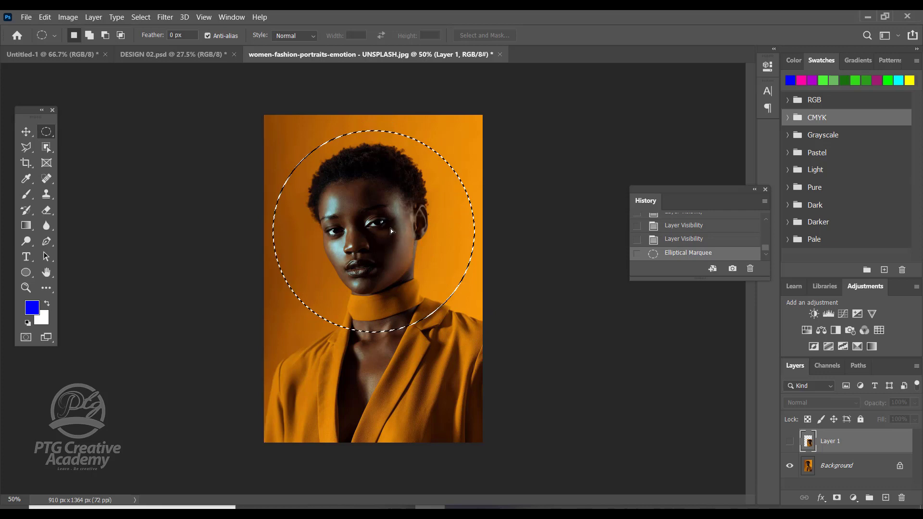
# Keep Layer 1 hidden and copy the circular selection from the Background layer with Layer Via Copy
pyautogui.click(861, 467)
pyautogui.click(827, 441)
pyautogui.click(790, 442)
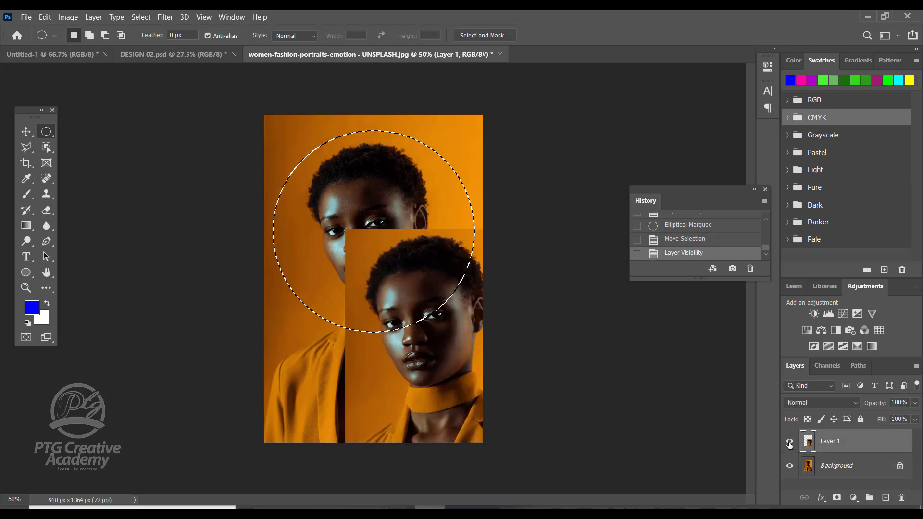
pyautogui.click(790, 442)
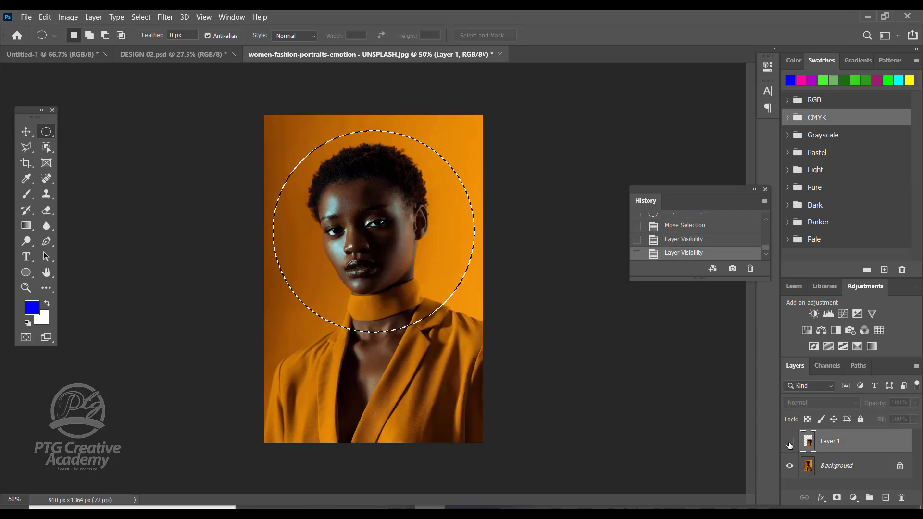
pyautogui.click(865, 465)
pyautogui.rightClick(375, 226)
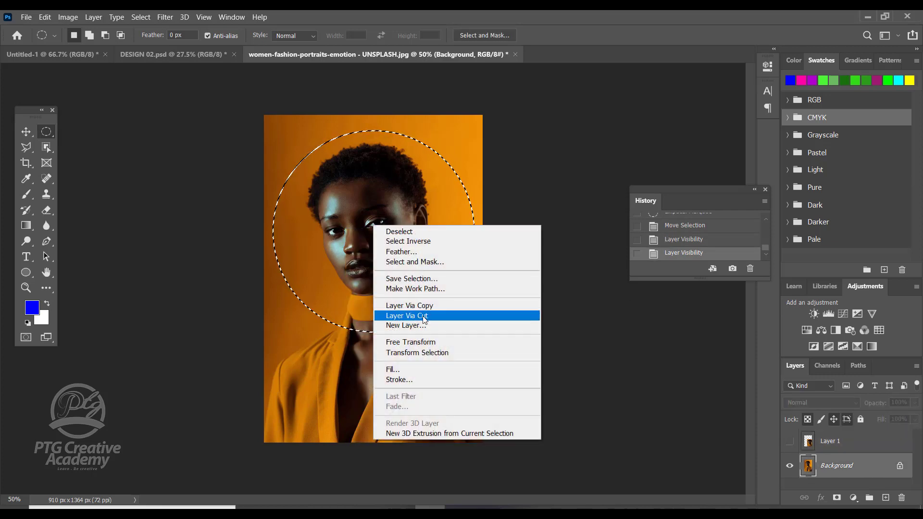
pyautogui.click(423, 306)
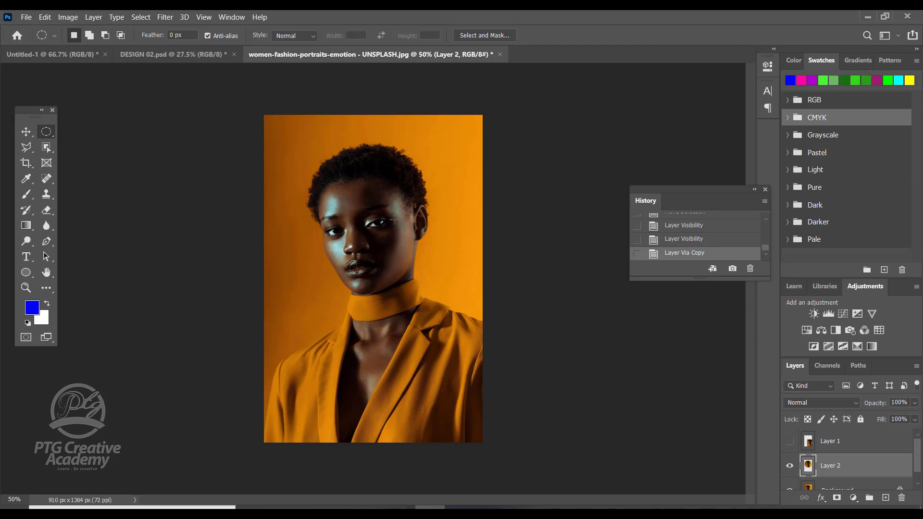
# Move the circular copy on Layer 2 to the photo's lower-left area with the Move tool and hide the layer
pyautogui.press('v')
pyautogui.moveTo(380, 194); pyautogui.dragTo(340, 368)
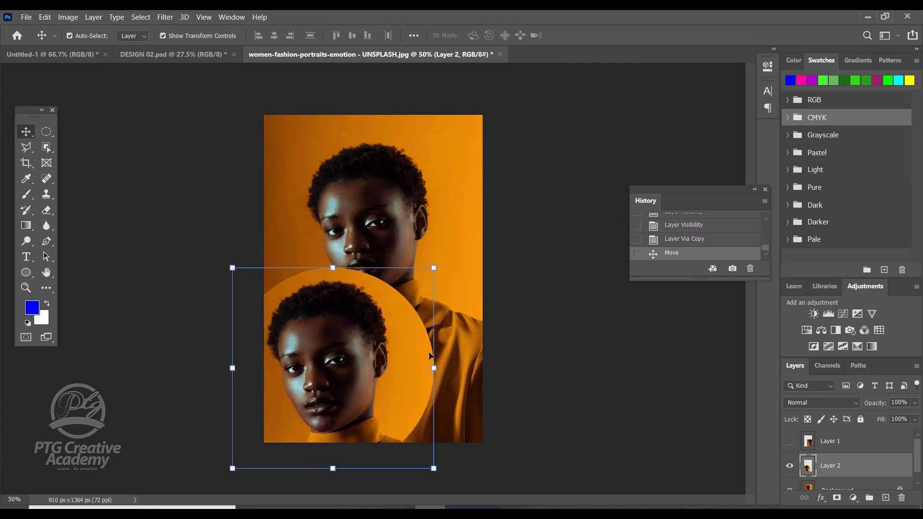
pyautogui.click(791, 466)
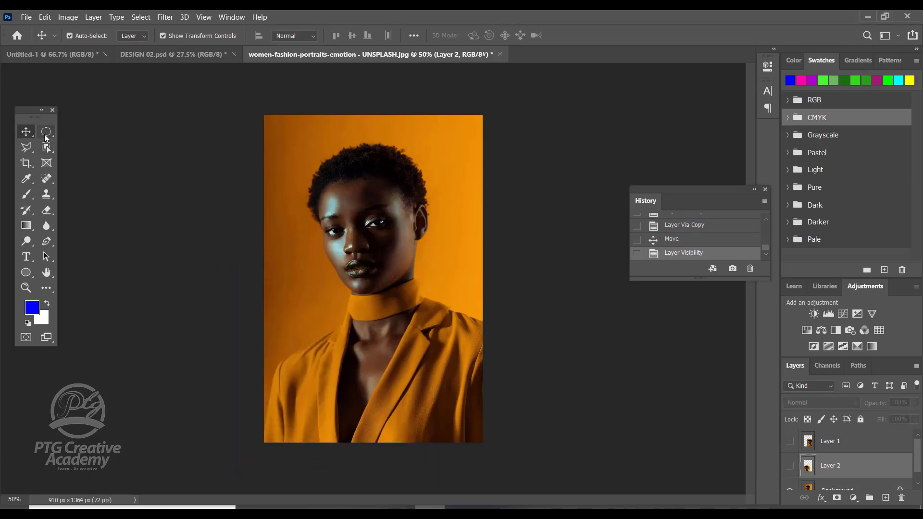
# Place a Single Row Marquee selection across the woman's chin and make the Background layer active
pyautogui.click(46, 131)
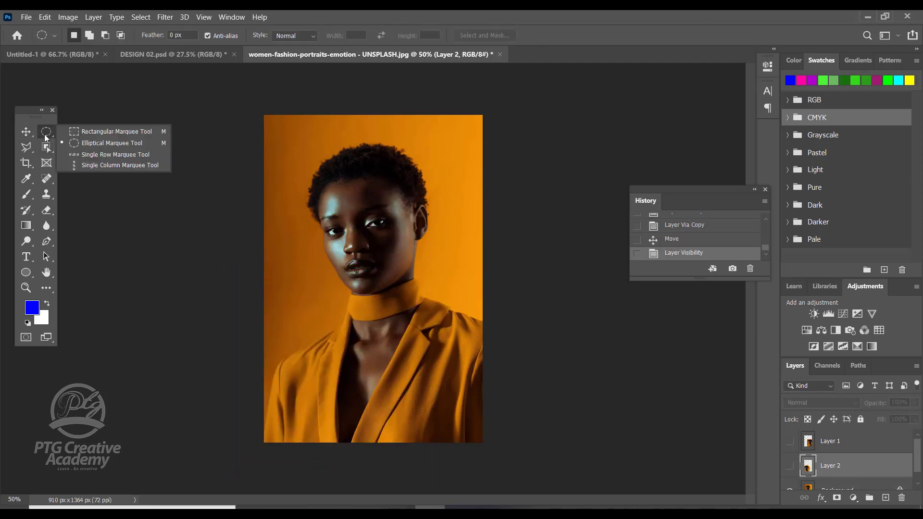
pyautogui.click(91, 156)
pyautogui.click(313, 291)
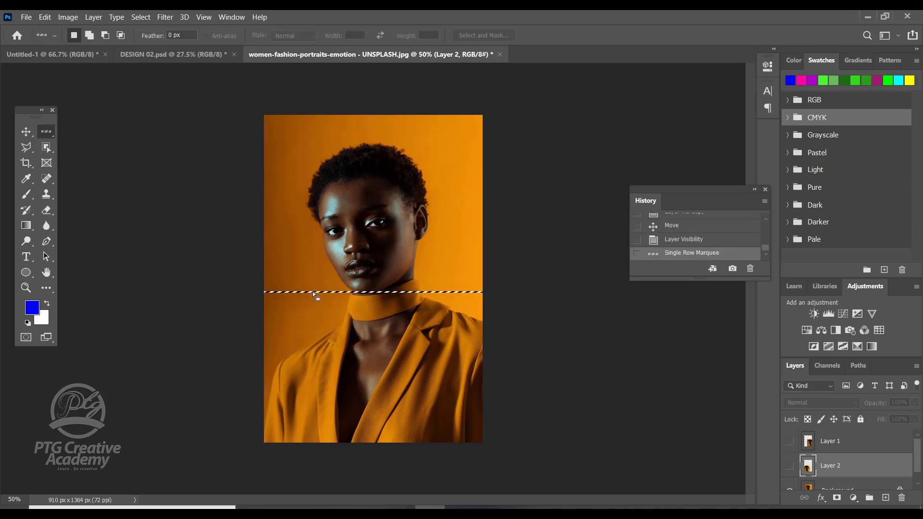
pyautogui.scroll(-1, 872, 468)
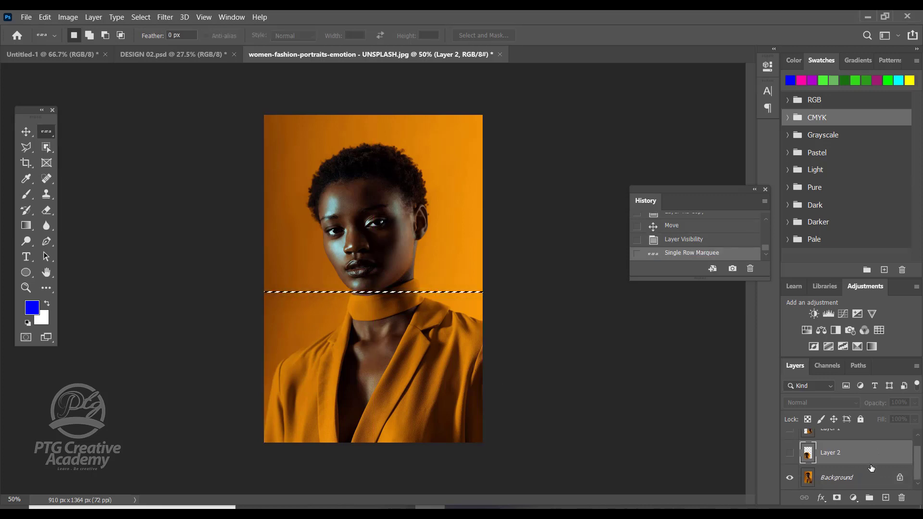
pyautogui.click(869, 481)
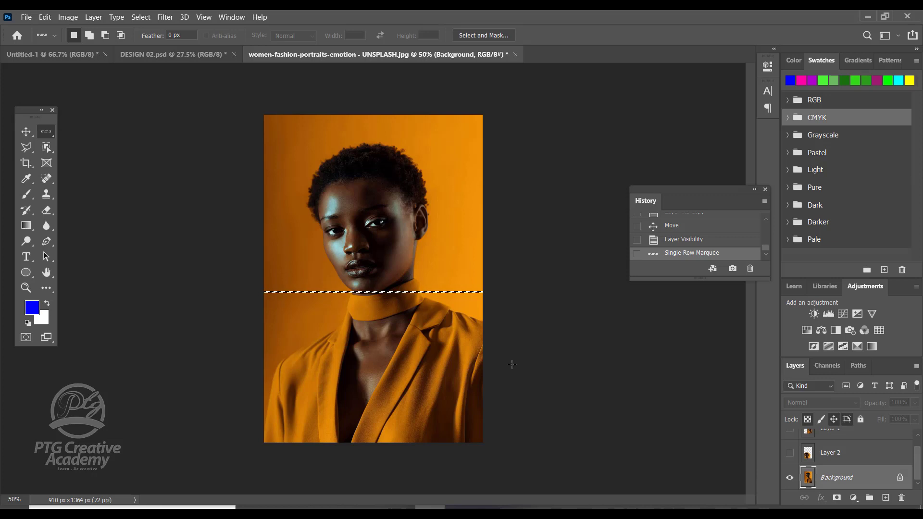
# Replace the row selection with a Single Column Marquee selection running vertically through the woman's face and neck
pyautogui.rightClick(47, 128)
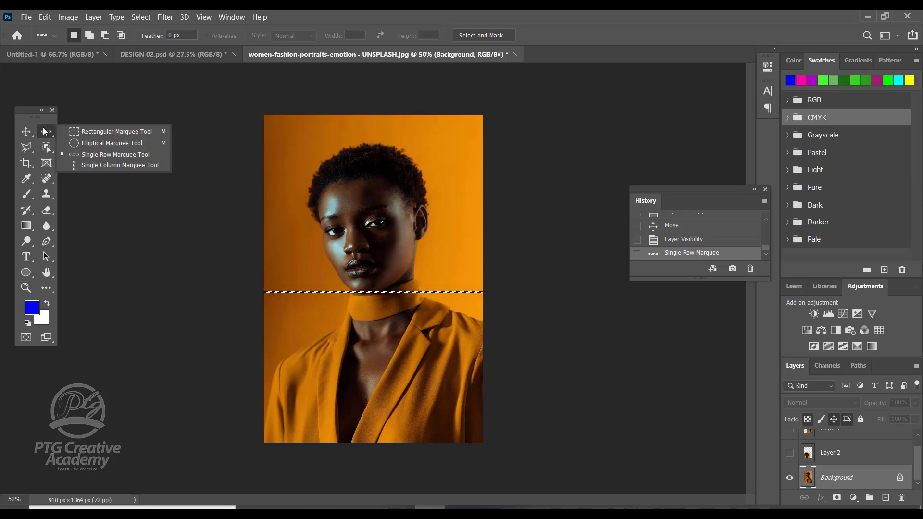
pyautogui.click(83, 169)
pyautogui.click(390, 307)
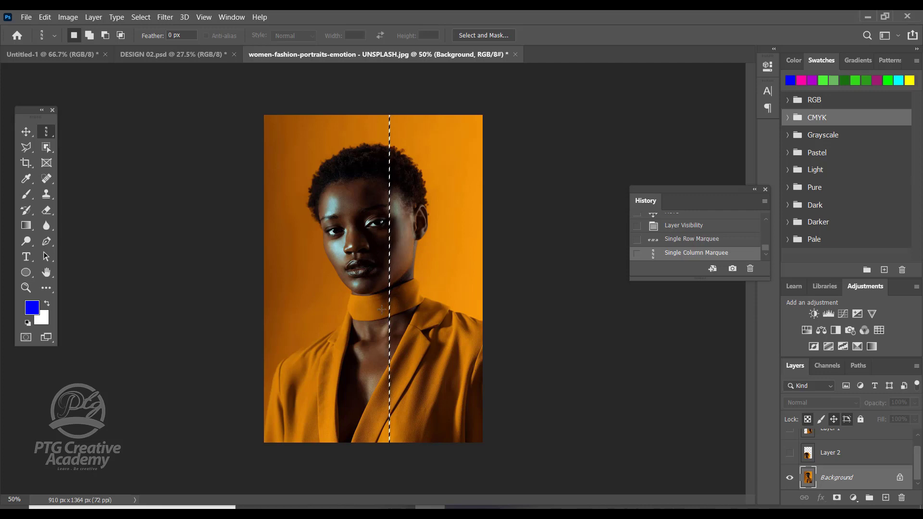